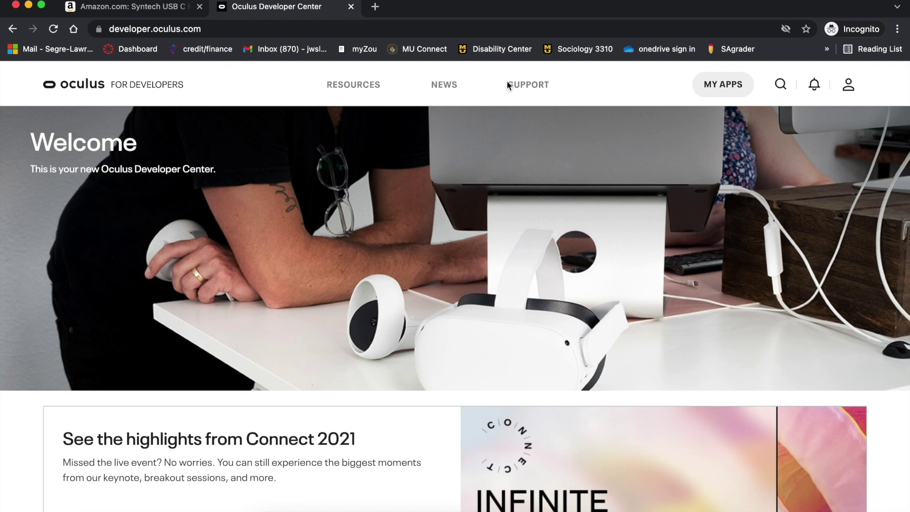
Log in to Oculus Developer Center and scroll the Device Setup guide to Verify Your Account.
click(849, 90)
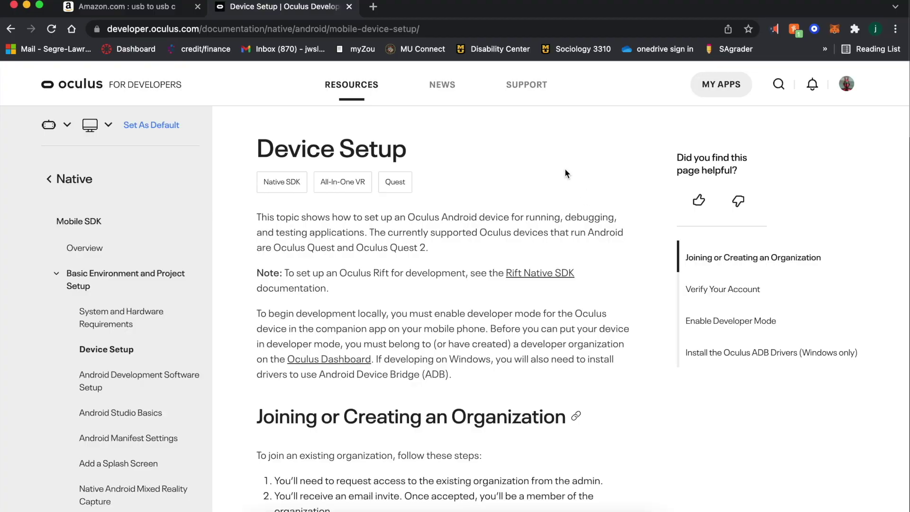
scroll(565, 174, down, 2)
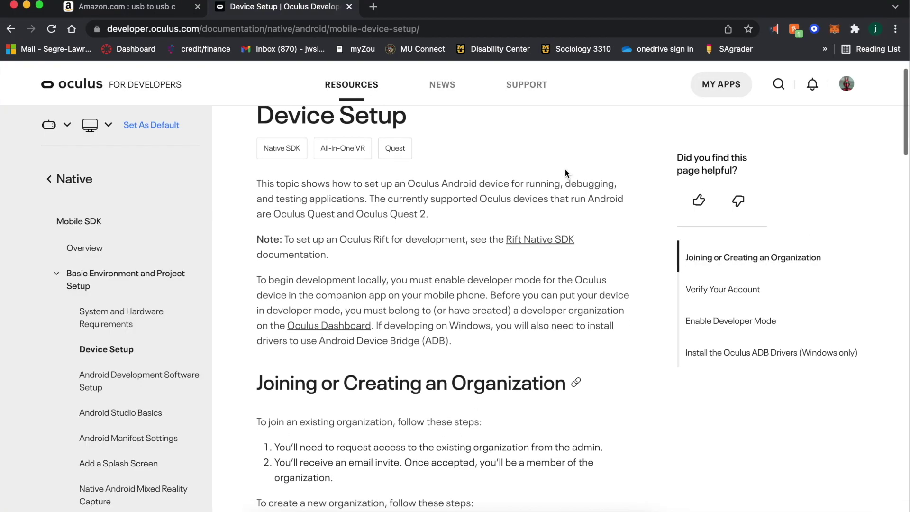
scroll(565, 170, down, 8)
scroll(566, 172, down, 4)
scroll(566, 171, down, 4)
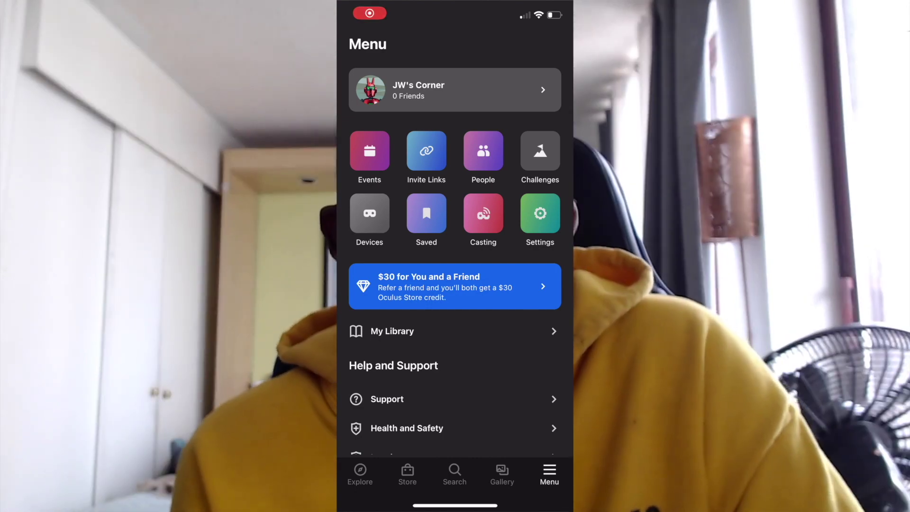
Toggle Developer Mode off and back on for My Quest 2, then return to the Menu.
click(370, 214)
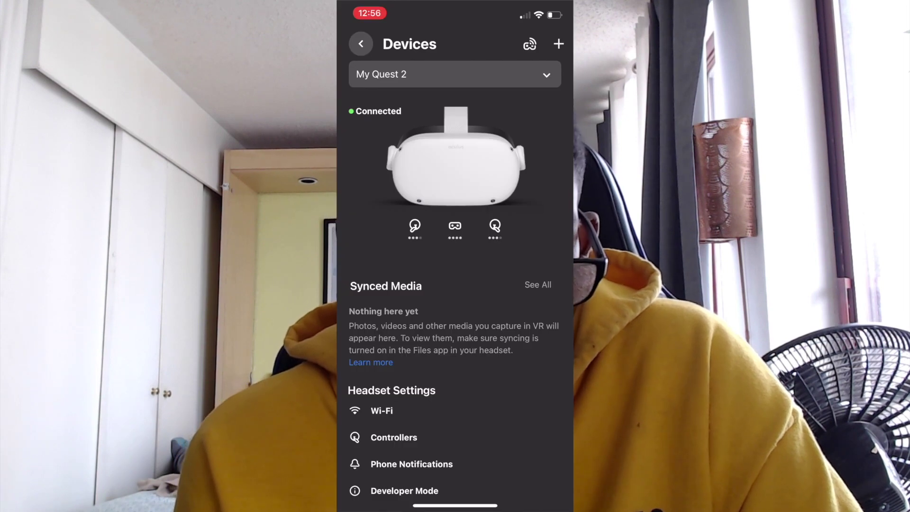
scroll(455, 308, down, 5)
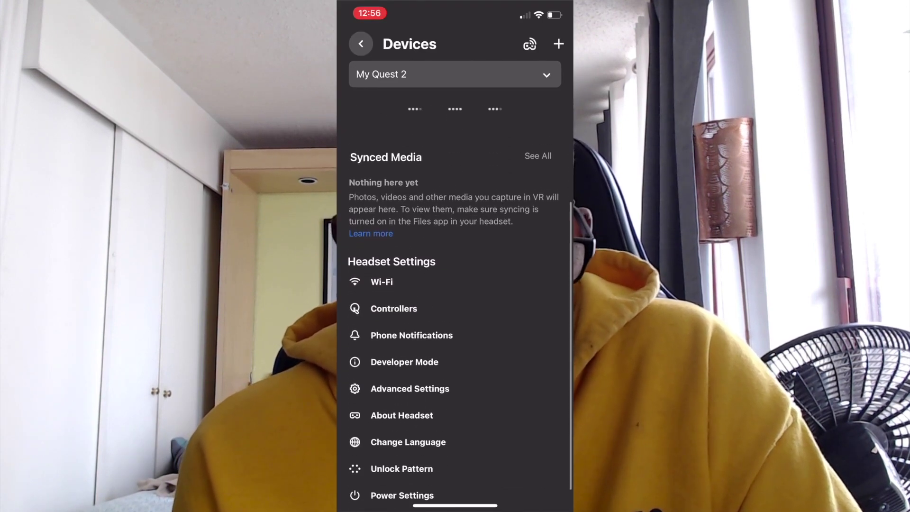
click(405, 365)
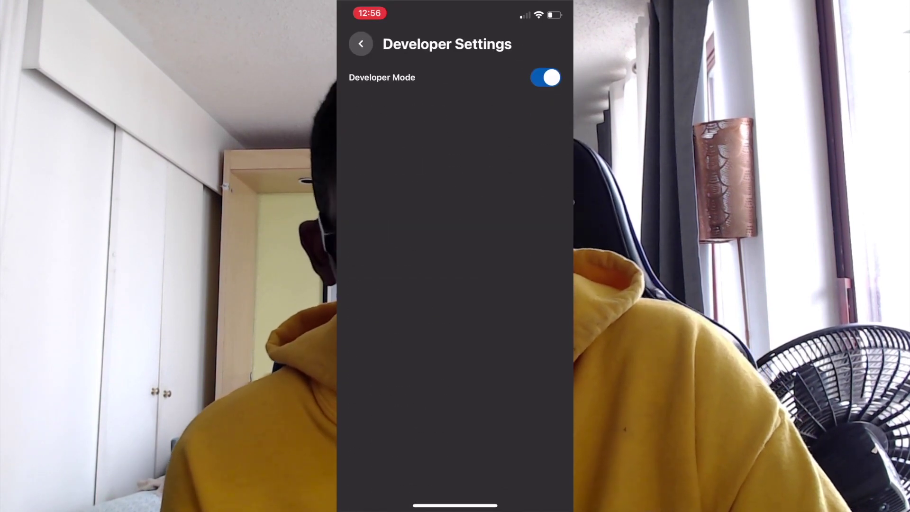
click(546, 77)
click(546, 78)
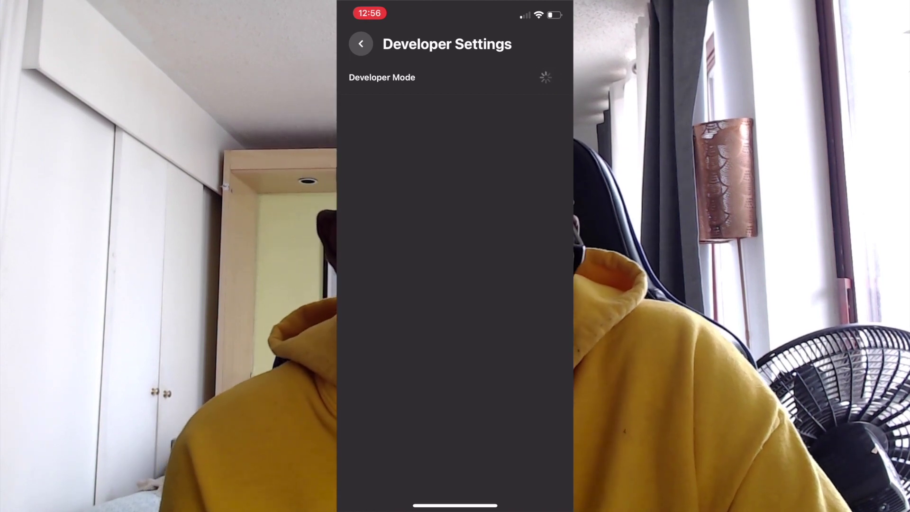
click(361, 44)
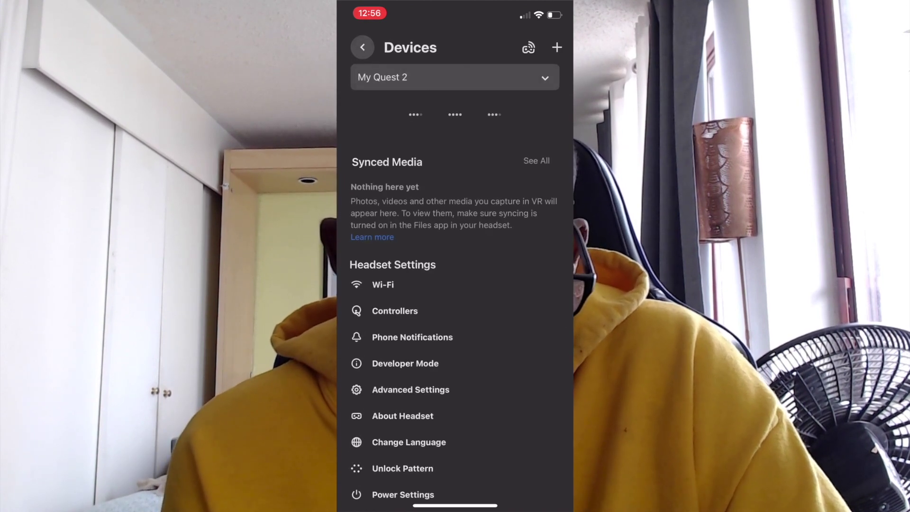
click(361, 44)
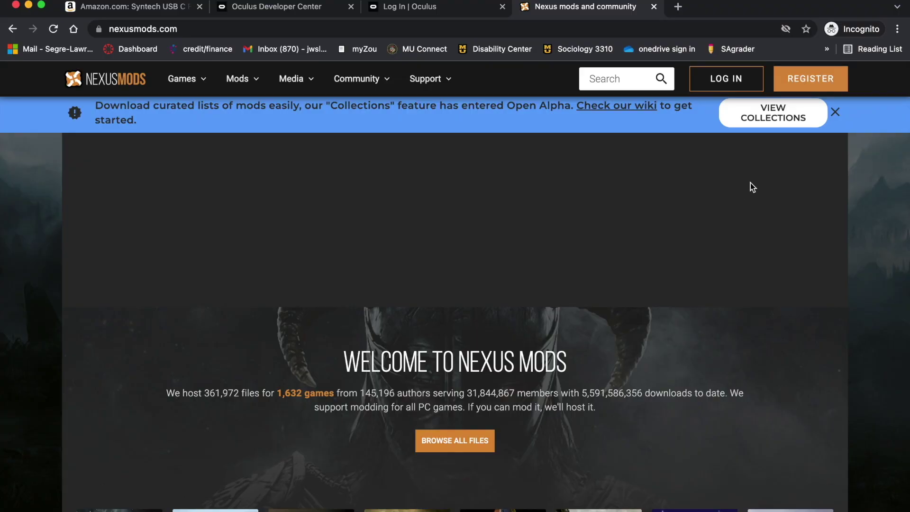
Sign in to a Nexus Mods member account through REGISTER or LOG IN.
click(819, 82)
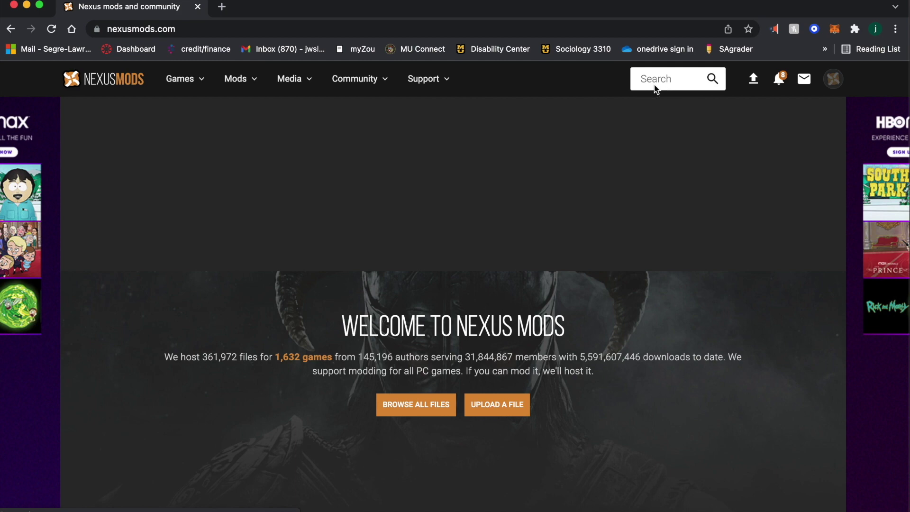
Run a Nexus Mods GAMES search for 'Blade So'.
click(657, 80)
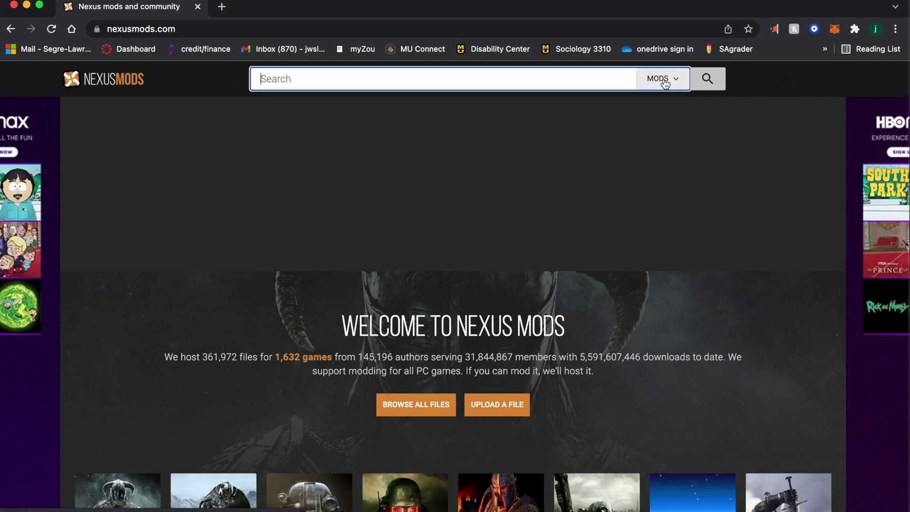
click(664, 79)
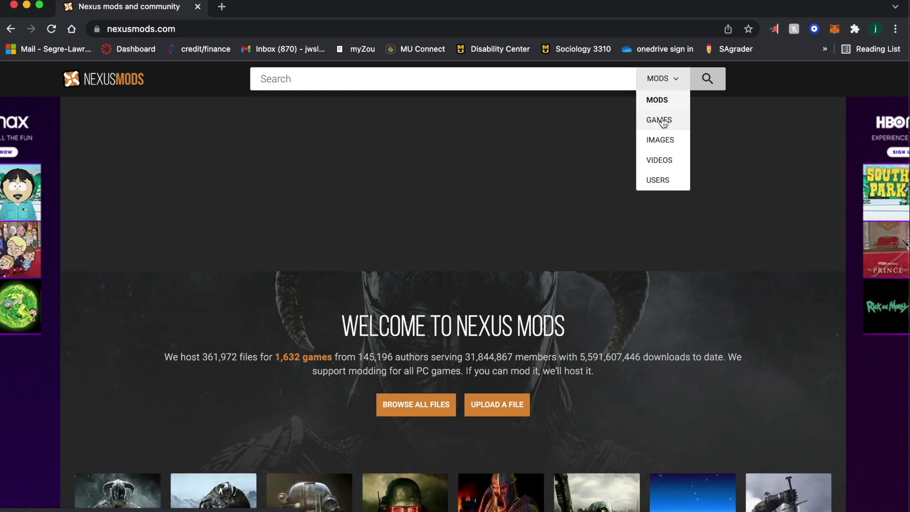
click(664, 122)
click(518, 77)
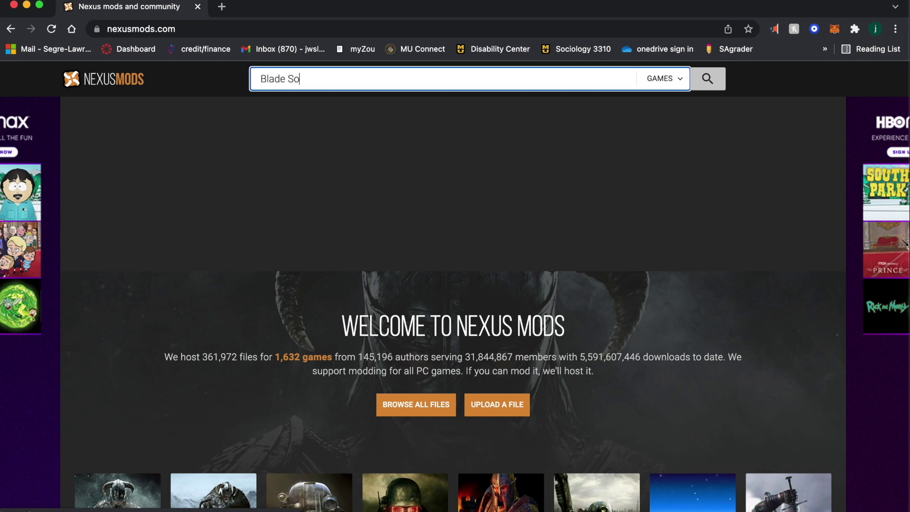
text(Blade So)
click(647, 131)
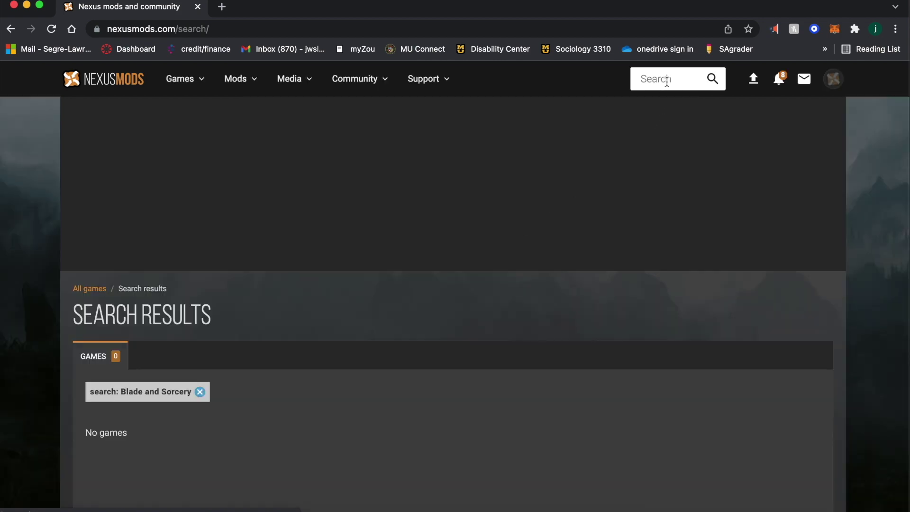
Retry the GAMES search with 'Blade & sorcery' to list the Blade & Sorcery games.
click(667, 80)
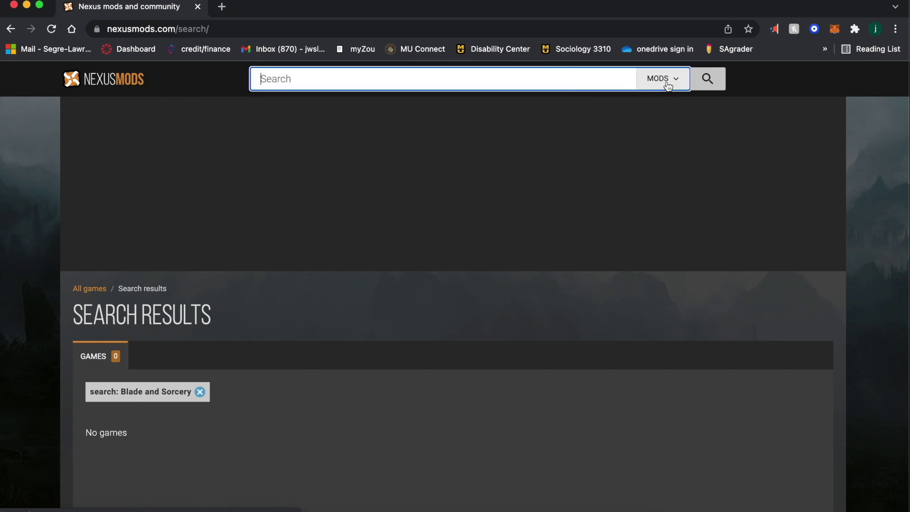
click(663, 79)
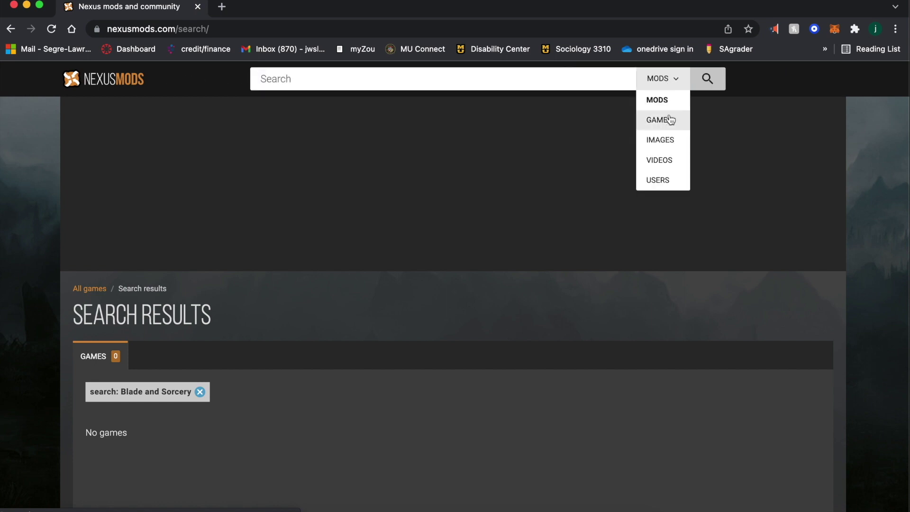
click(671, 120)
click(565, 79)
text(Blade & )
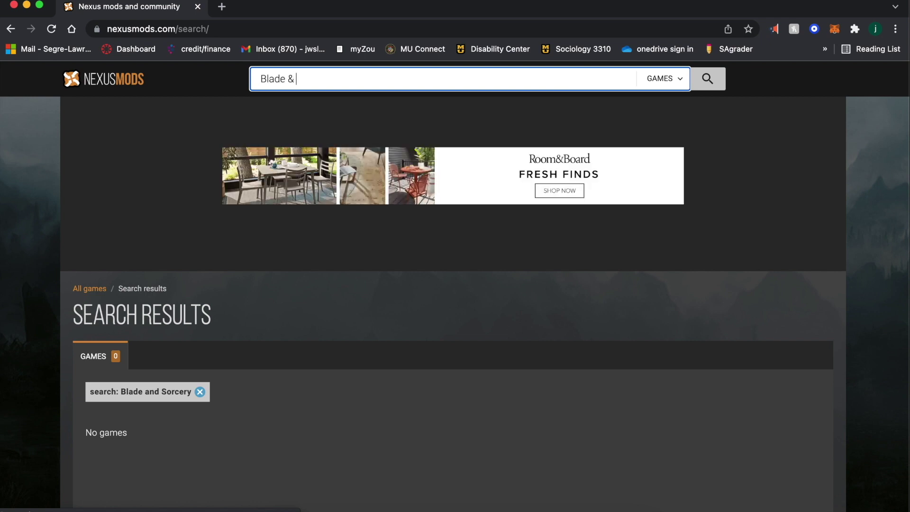
text(sorcery)
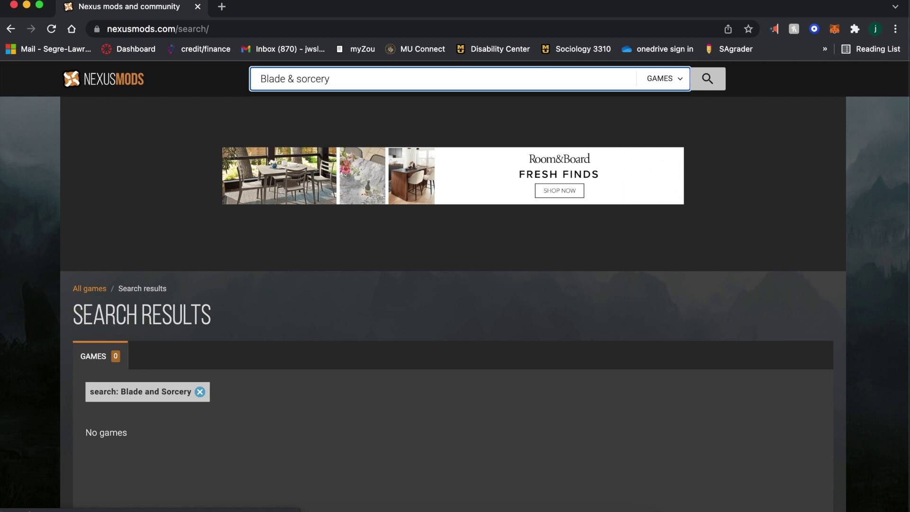
key(Return)
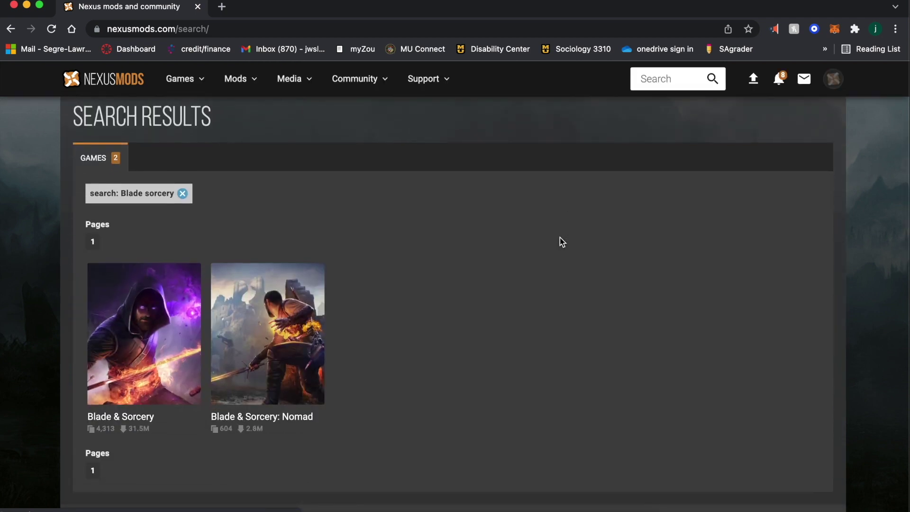
Open the Blade & Sorcery: Nomad game page and browse its 34 mods new this week.
click(275, 321)
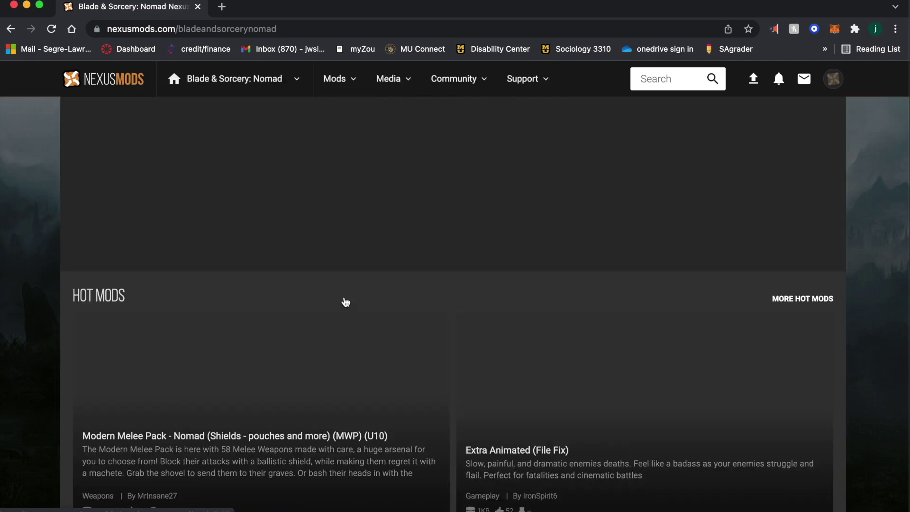
scroll(476, 341, down, 2)
scroll(478, 342, down, 5)
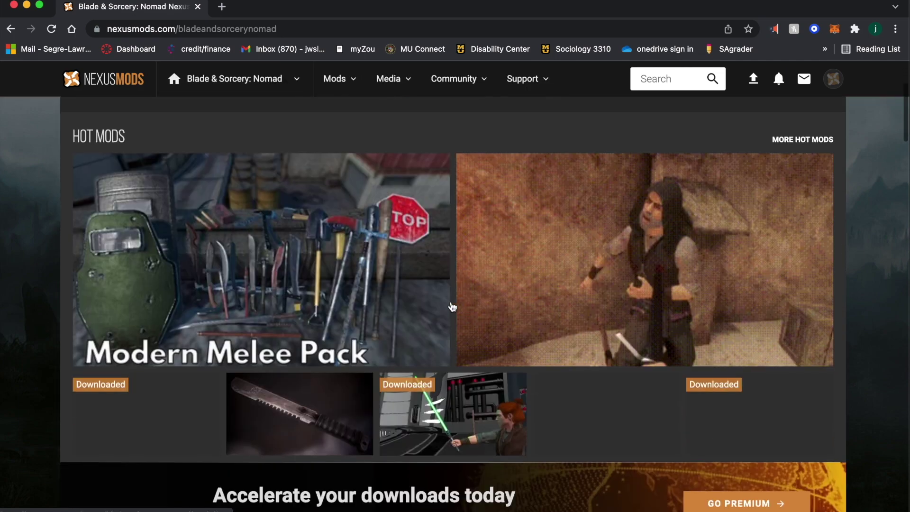
scroll(451, 303, down, 10)
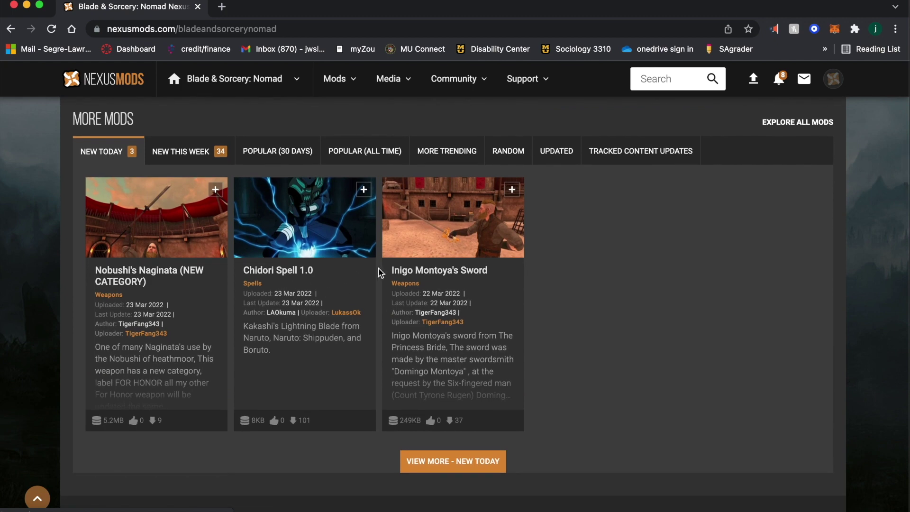
click(205, 157)
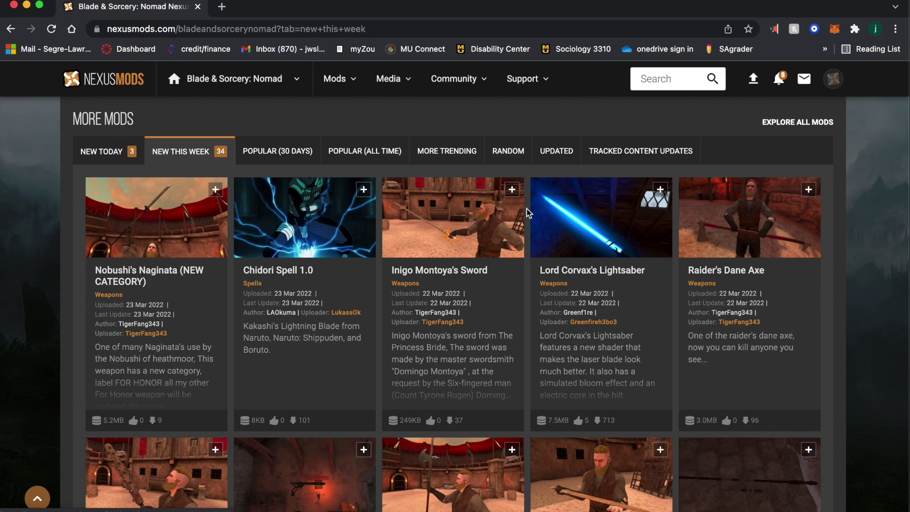
scroll(528, 209, down, 2)
scroll(528, 209, down, 4)
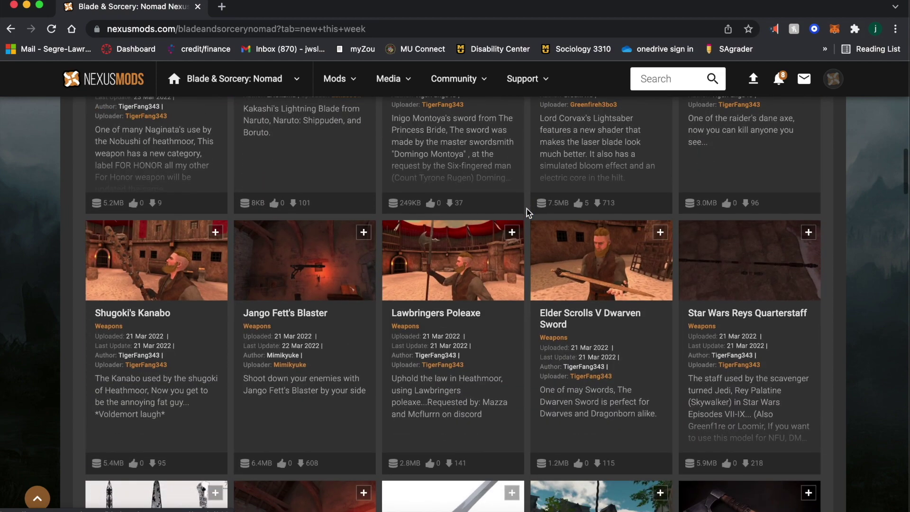
scroll(528, 224, down, 2)
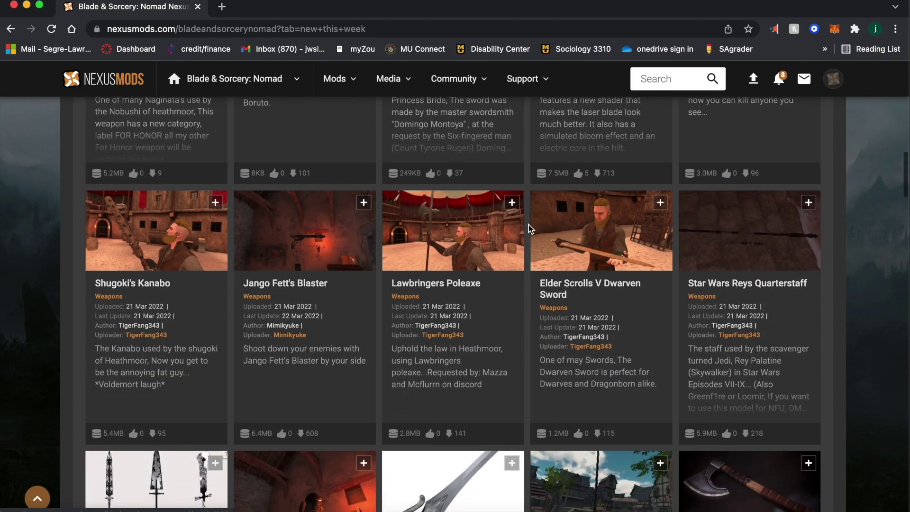
Open the Mjolnir - Marvel Avengers - Nomad (U10) page and confirm it requires only the base game.
scroll(528, 225, up, 10)
click(758, 213)
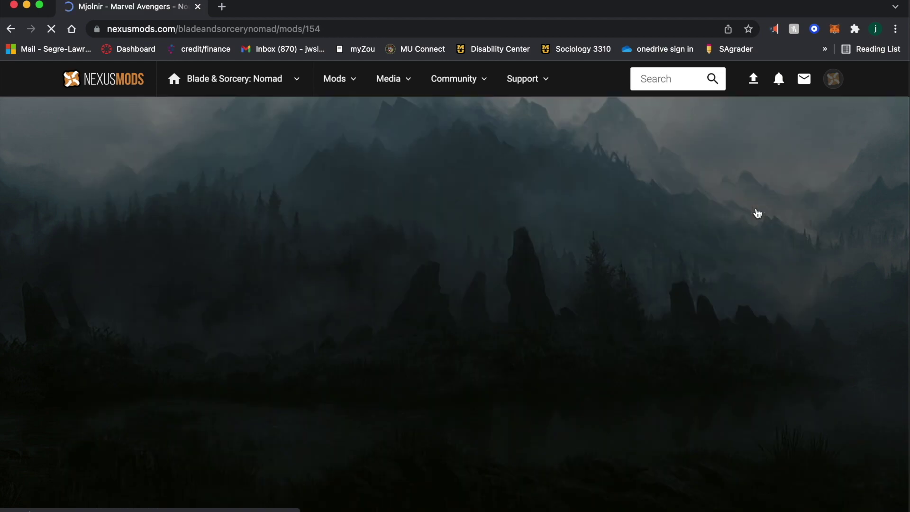
scroll(627, 353, down, 8)
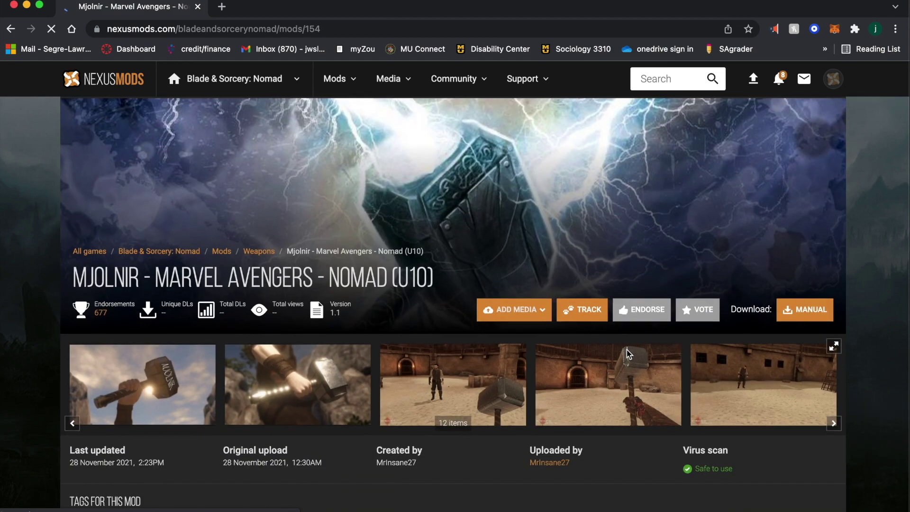
scroll(626, 355, down, 3)
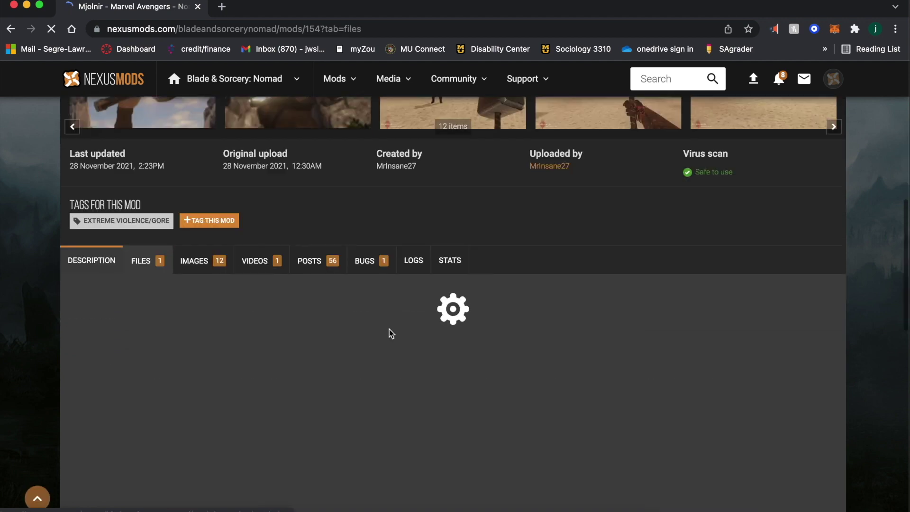
scroll(391, 333, down, 2)
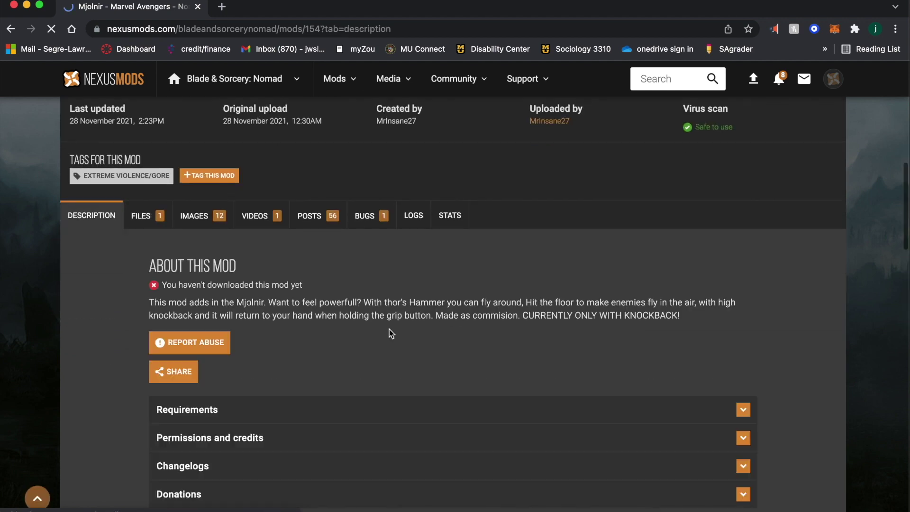
scroll(390, 333, down, 2)
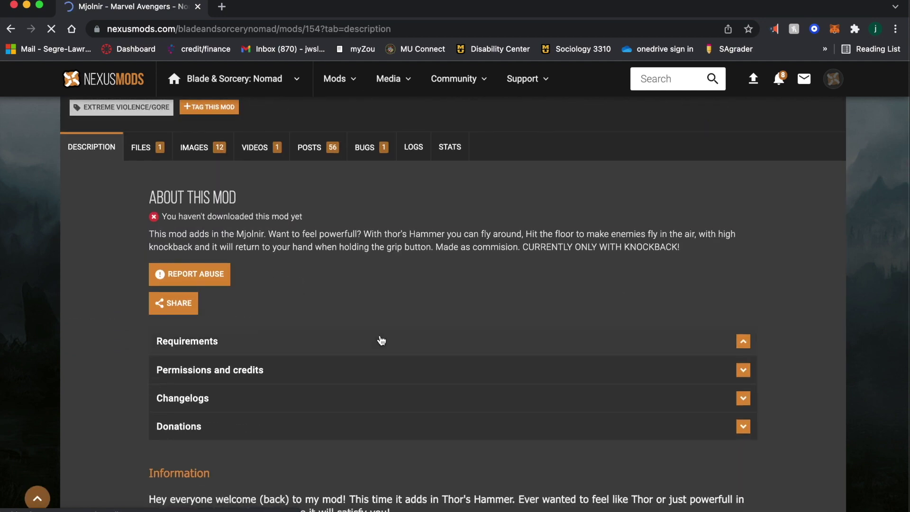
click(381, 340)
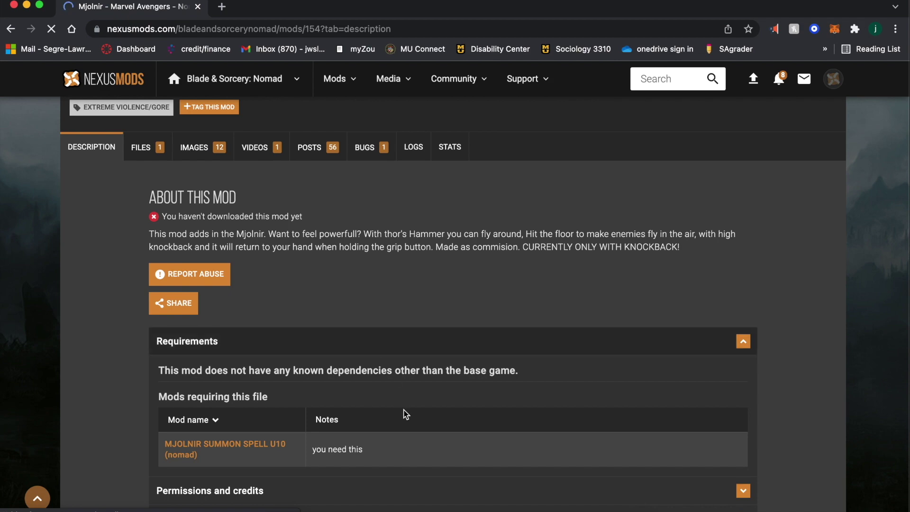
scroll(406, 413, down, 2)
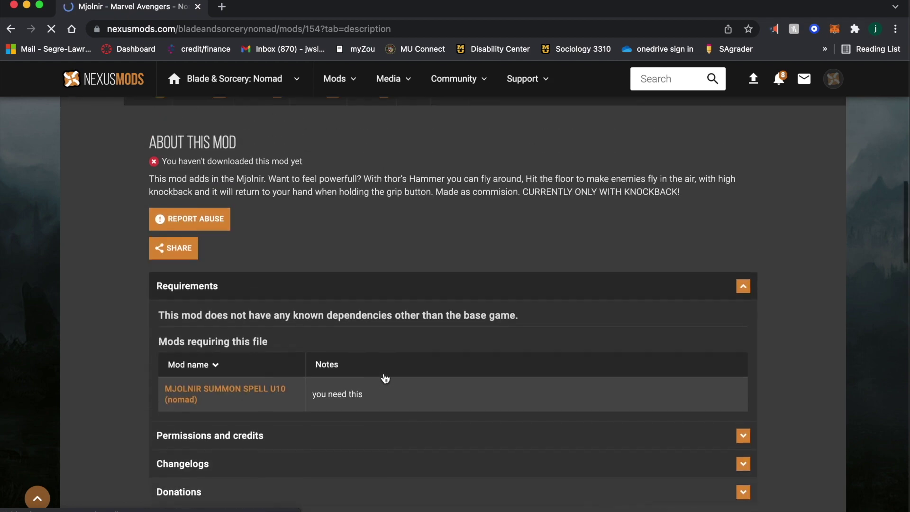
scroll(394, 394, up, 4)
scroll(384, 374, up, 5)
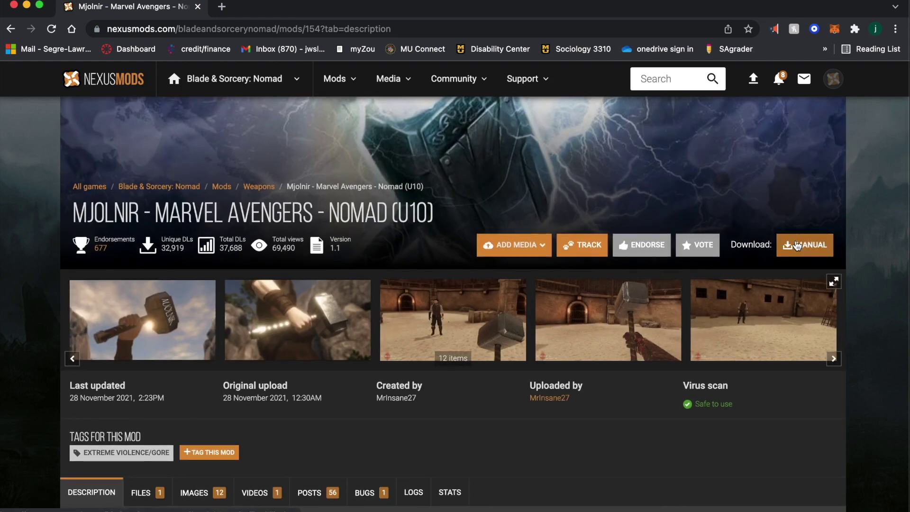
Choose the MANUAL download for the 3.2MB Thor's Mjolnir (U10) zip and start SLOW DOWNLOAD.
click(798, 246)
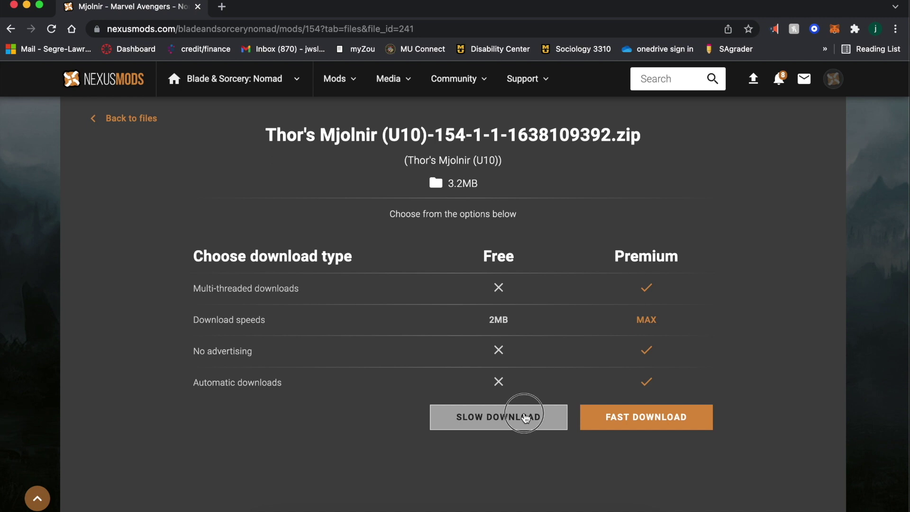
click(525, 418)
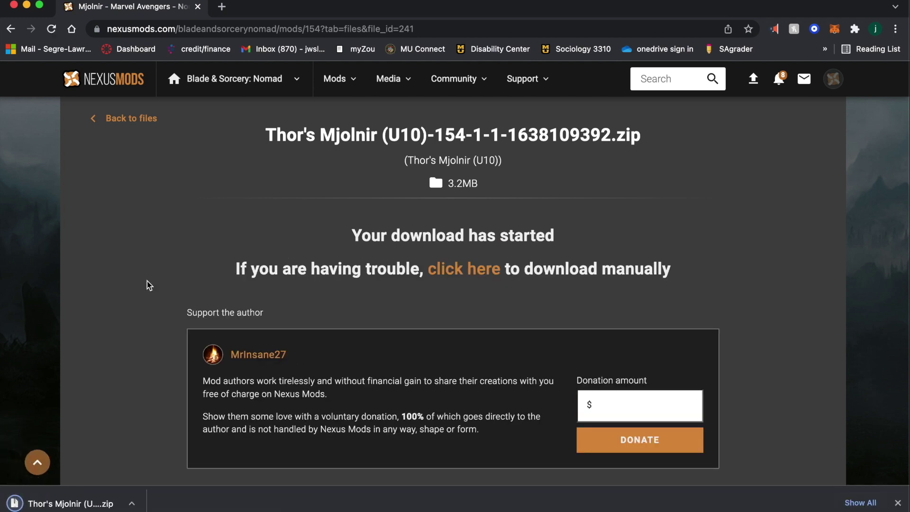
Extract the downloaded Mjolnir zip into a 6-item Mjolnir-Nomad folder in Downloads.
scroll(136, 351, down, 1)
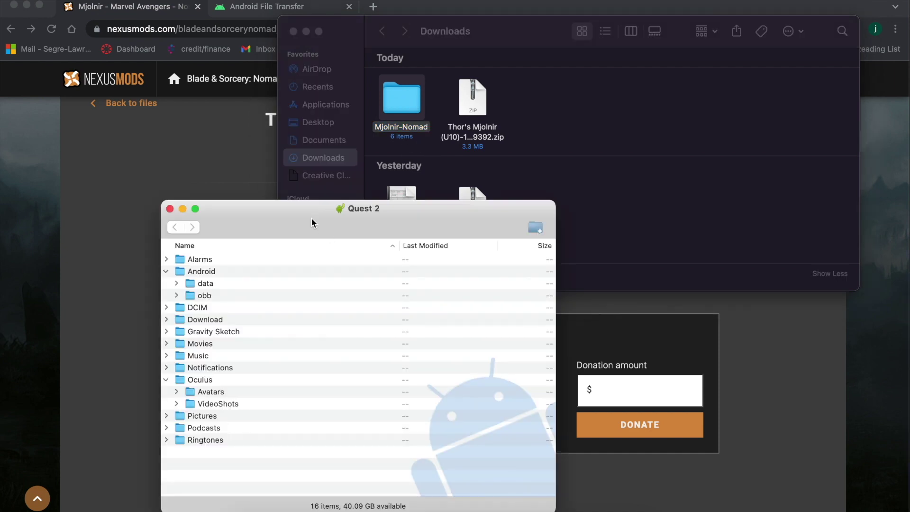
Navigate the Quest 2 to Android/data/com.Warpfrog.BladeAndSorcery/files/Mods, listing 9 installed mods.
drag(311, 218, 331, 131)
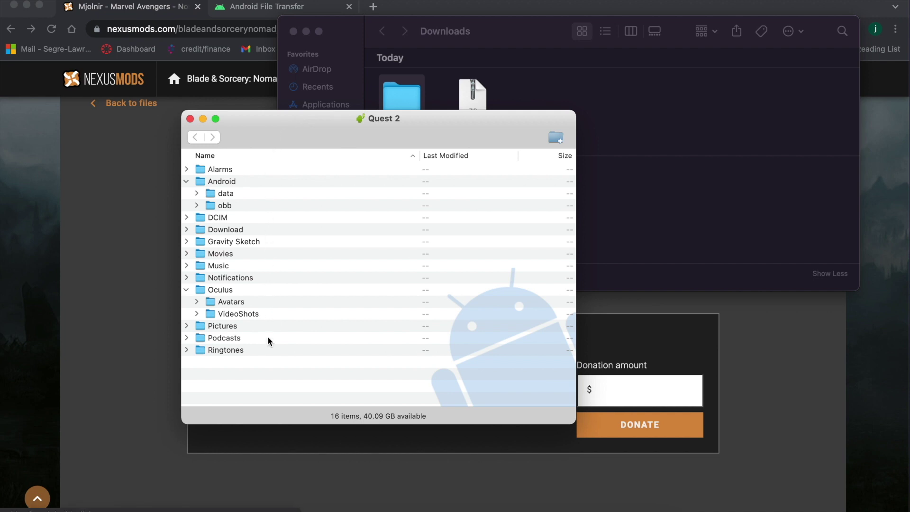
click(197, 193)
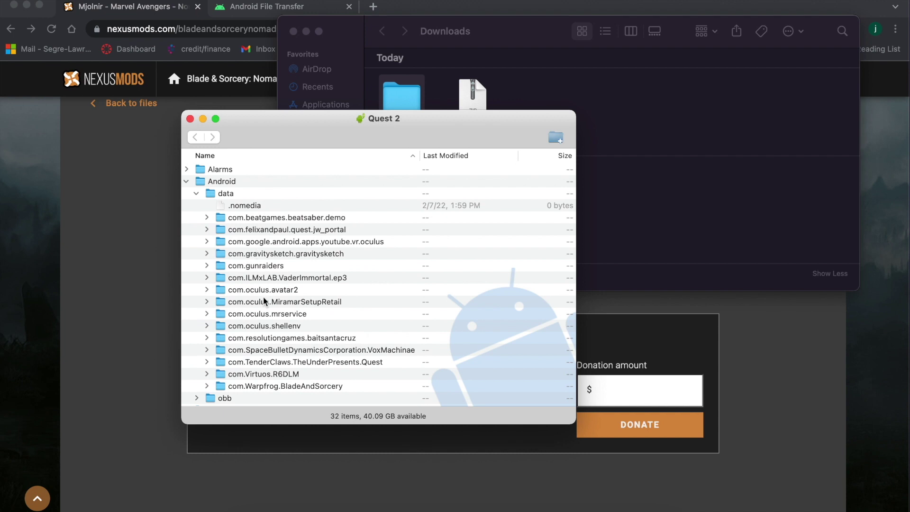
scroll(263, 322, down, 3)
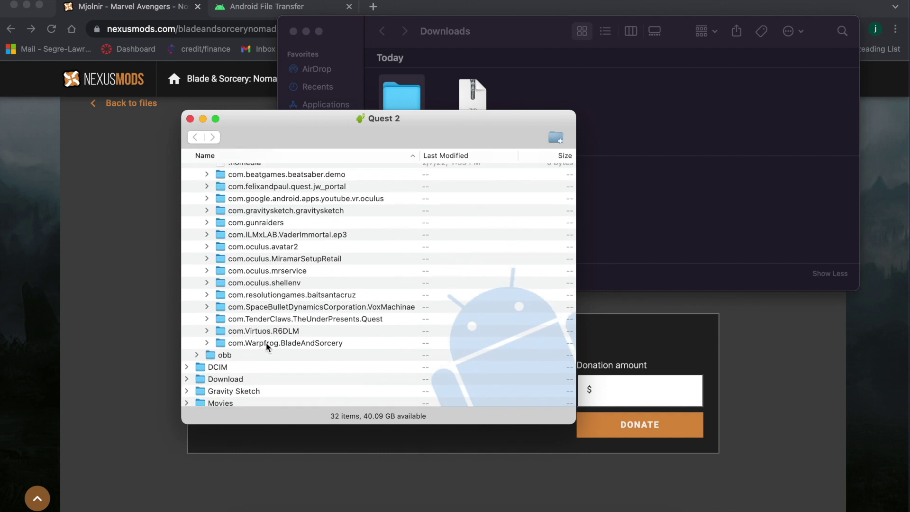
click(207, 343)
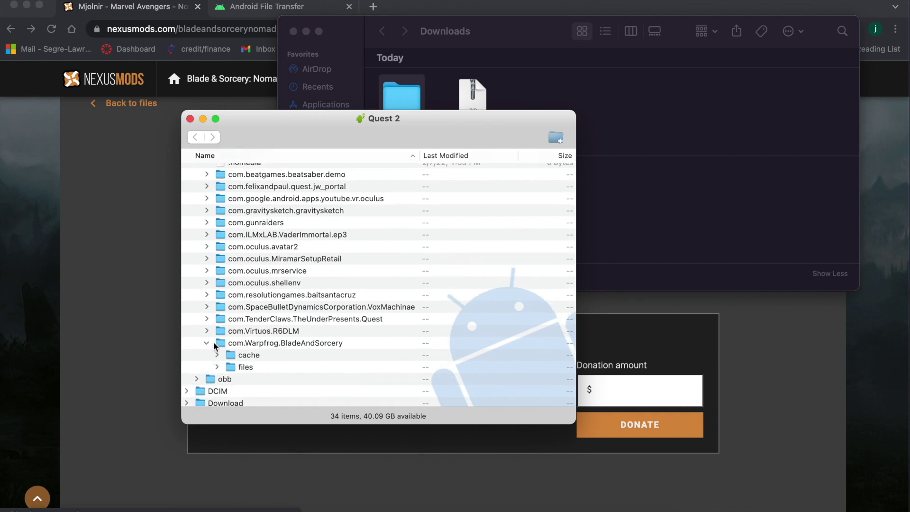
double_click(236, 367)
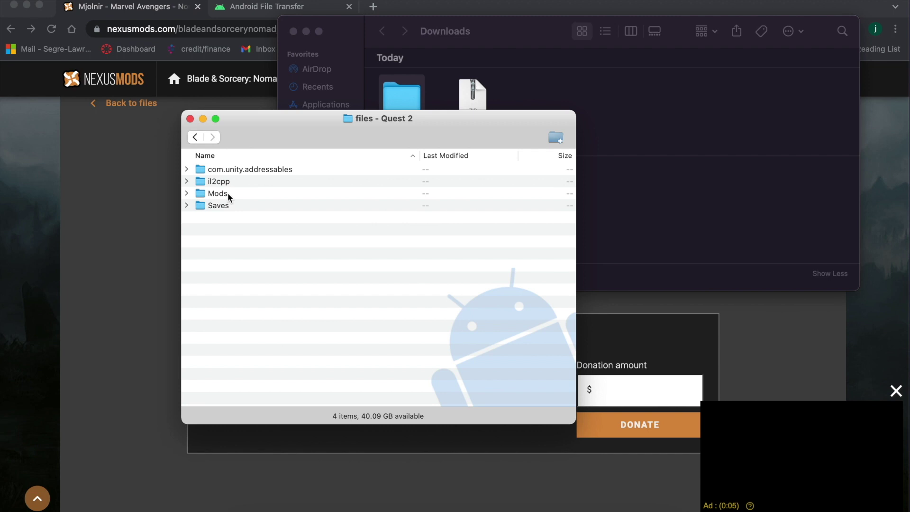
click(186, 194)
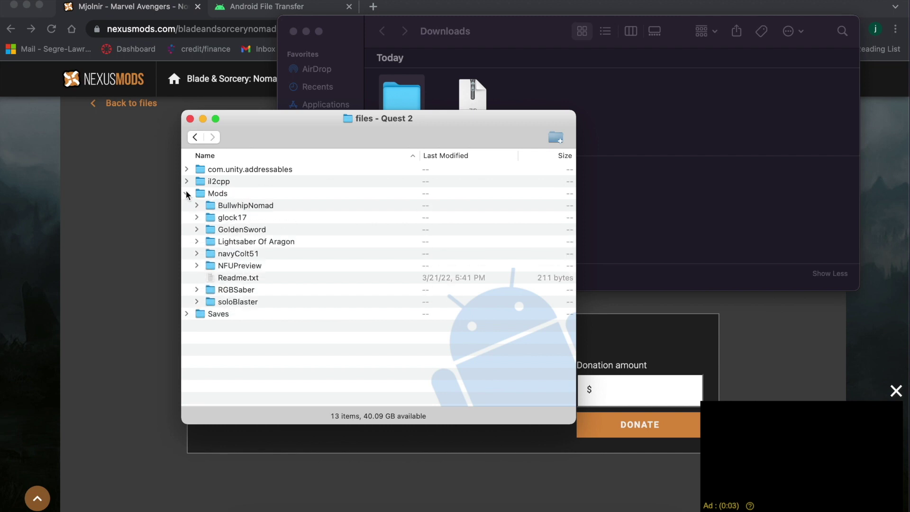
double_click(237, 196)
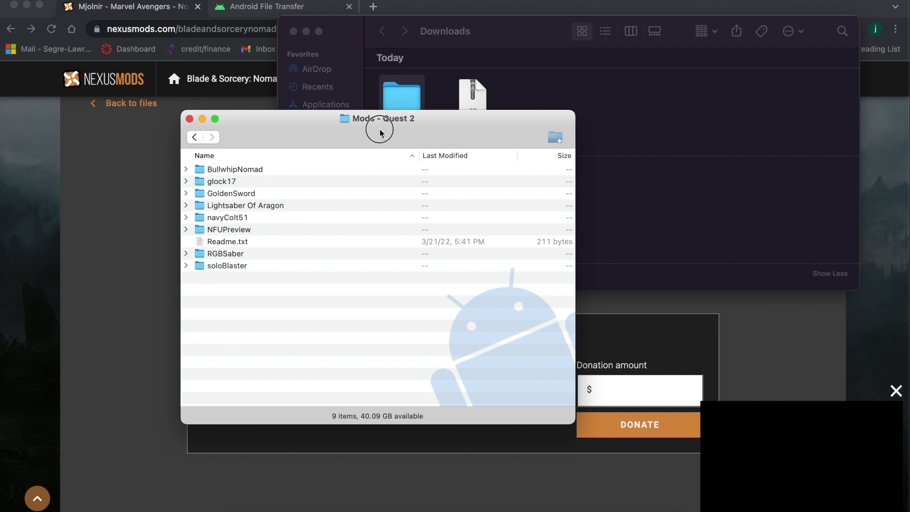
Copy Mjolnir-Nomad from Downloads into the Quest 2 Mods folder, then close Android File Transfer.
drag(383, 126, 386, 169)
drag(400, 90, 347, 344)
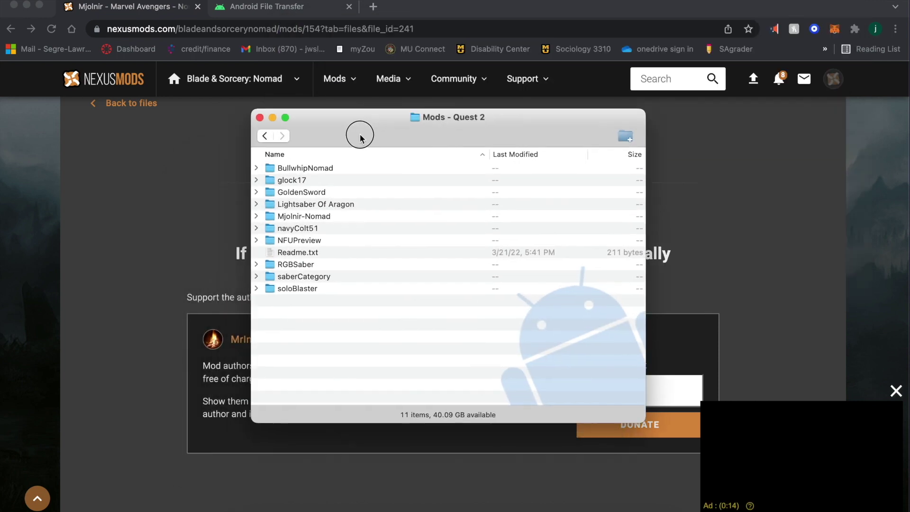
click(264, 135)
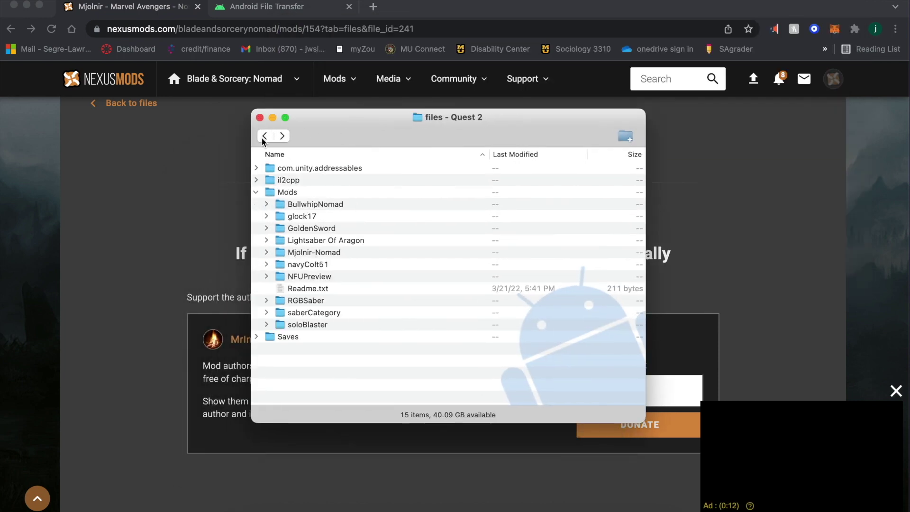
click(260, 118)
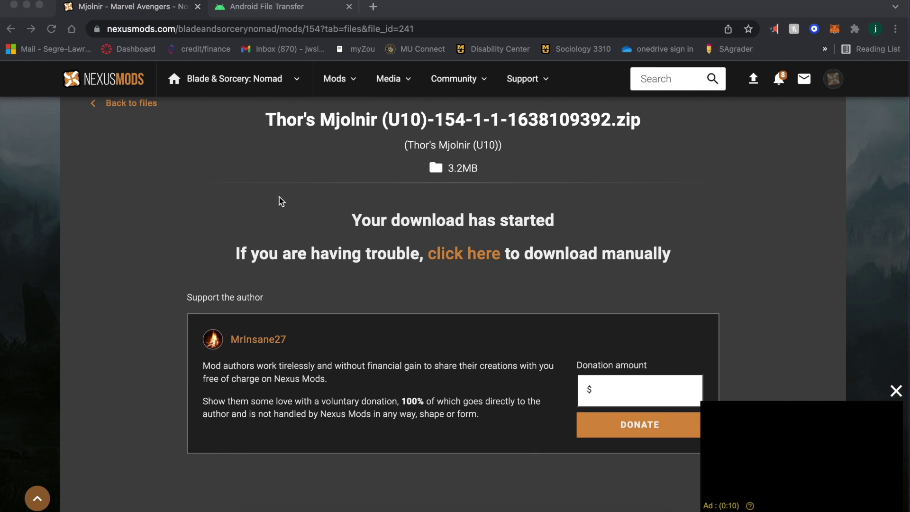